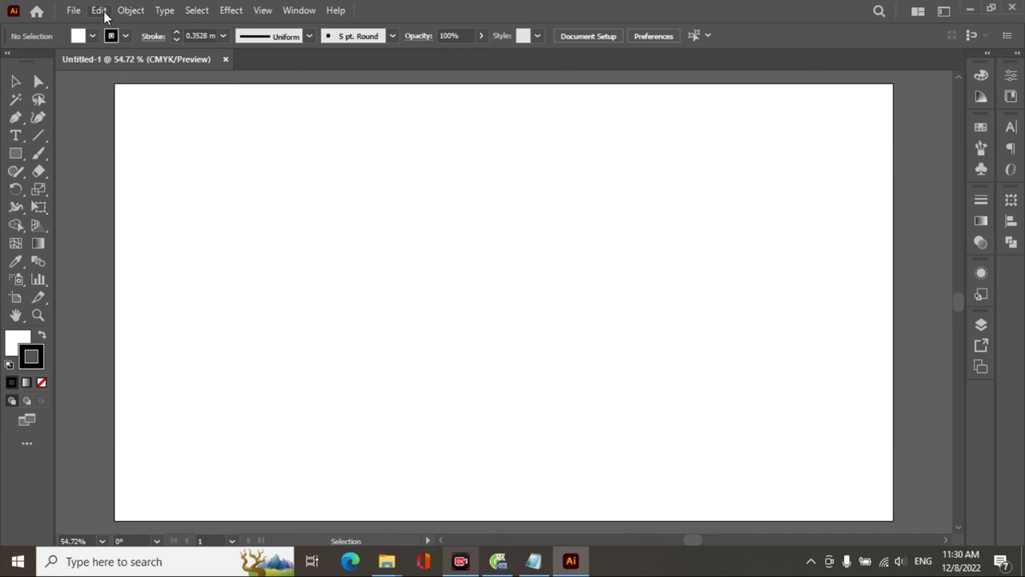
- Open Illustrator's General preferences and uncheck Show Rich Tool Tips
{"action": "left_click", "coordinate": [103, 11]}
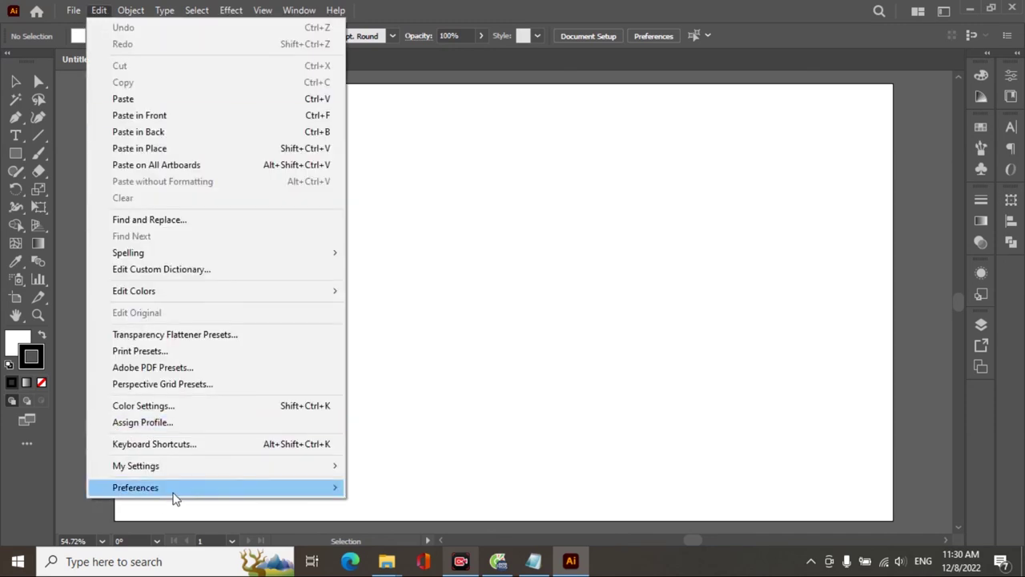
{"action": "mouse_move", "coordinate": [135, 487]}
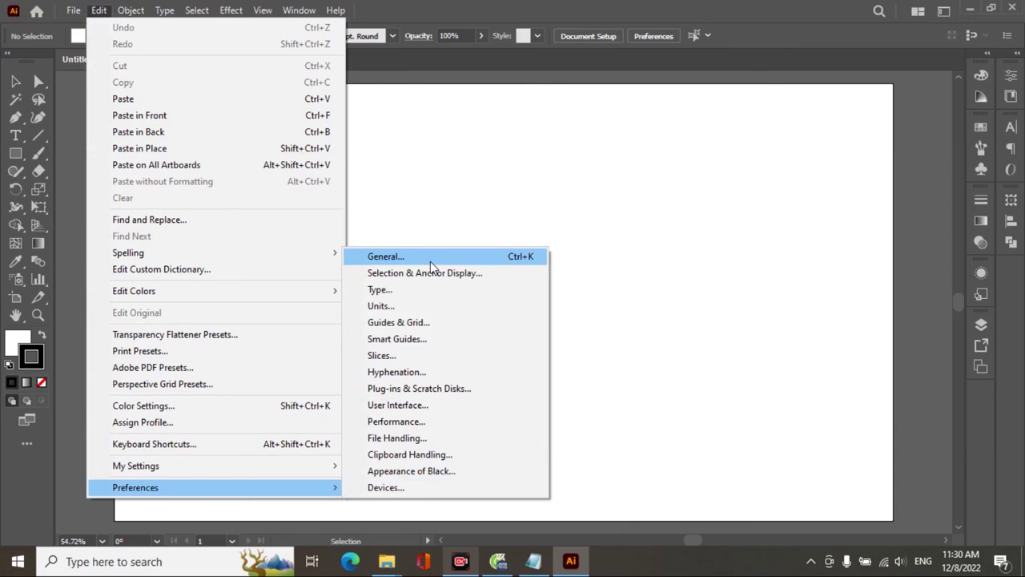
{"action": "left_click", "coordinate": [430, 260]}
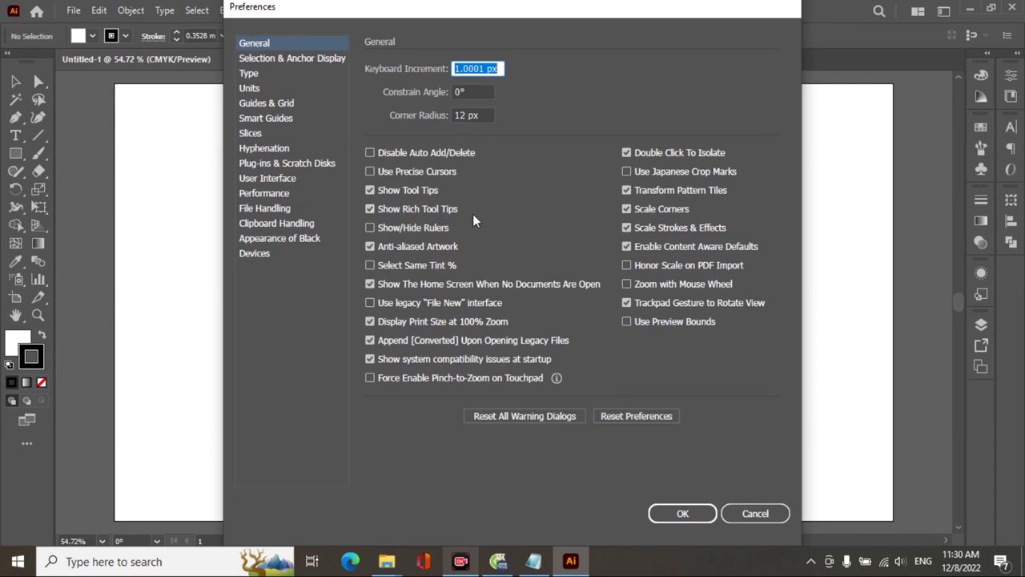
{"action": "left_click", "coordinate": [371, 210]}
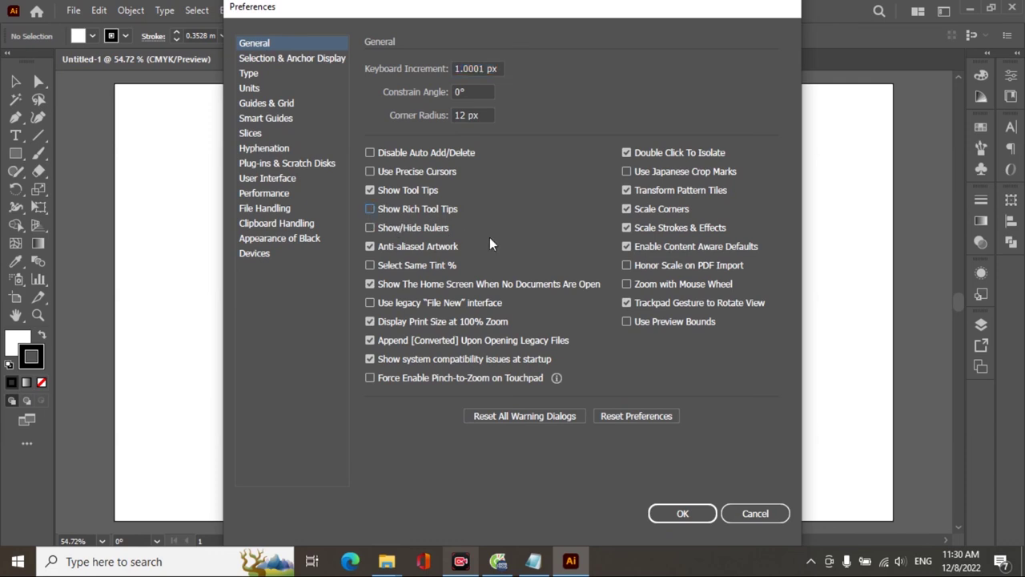
- Confirm the Preferences with OK, then expand the taskbar's hidden tray icons
{"action": "left_click", "coordinate": [681, 513]}
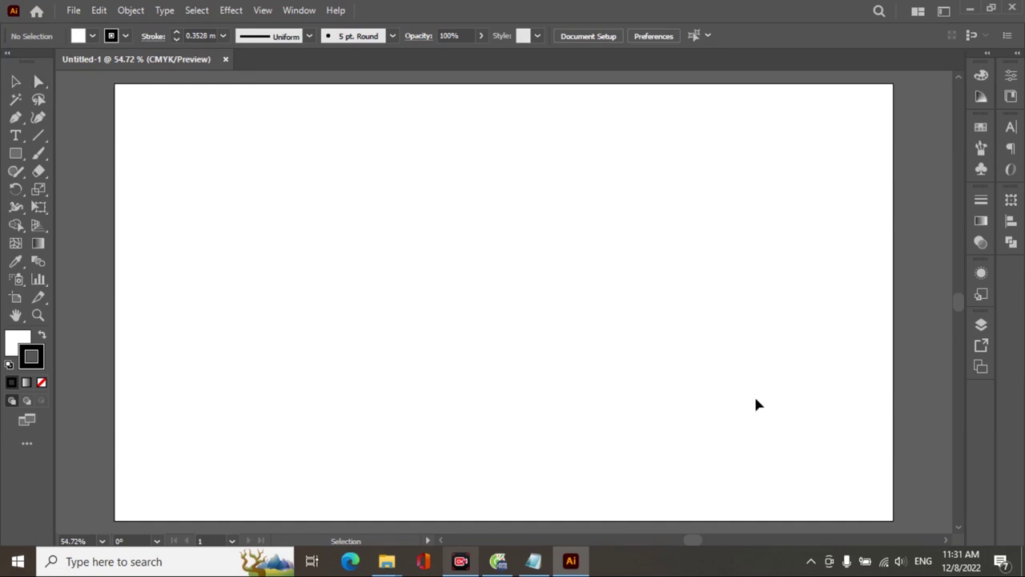
{"action": "left_click", "coordinate": [811, 561]}
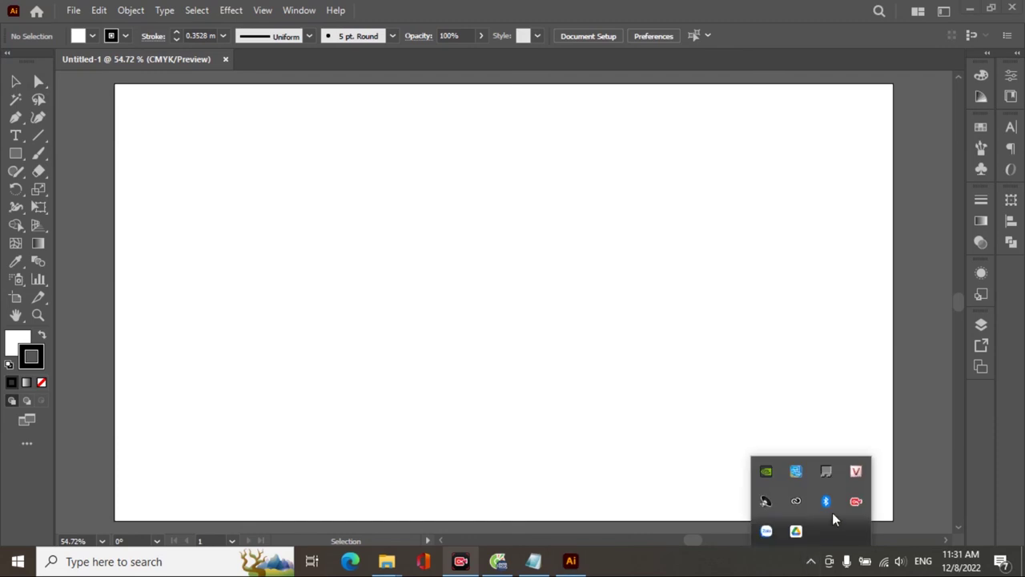